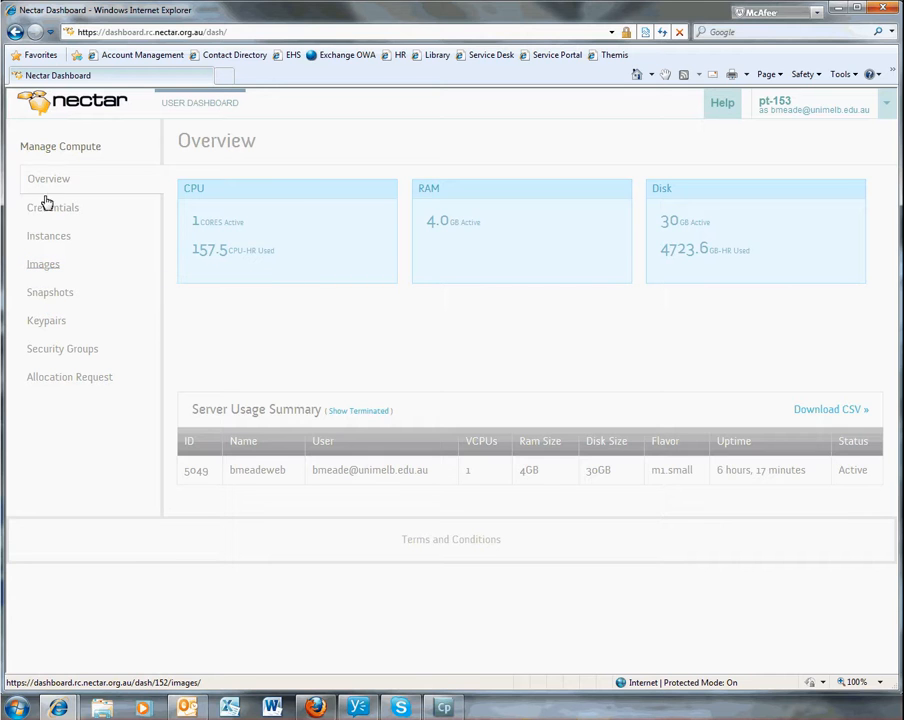
- Show the Images list from the Manage Compute sidebar
click(44, 264)
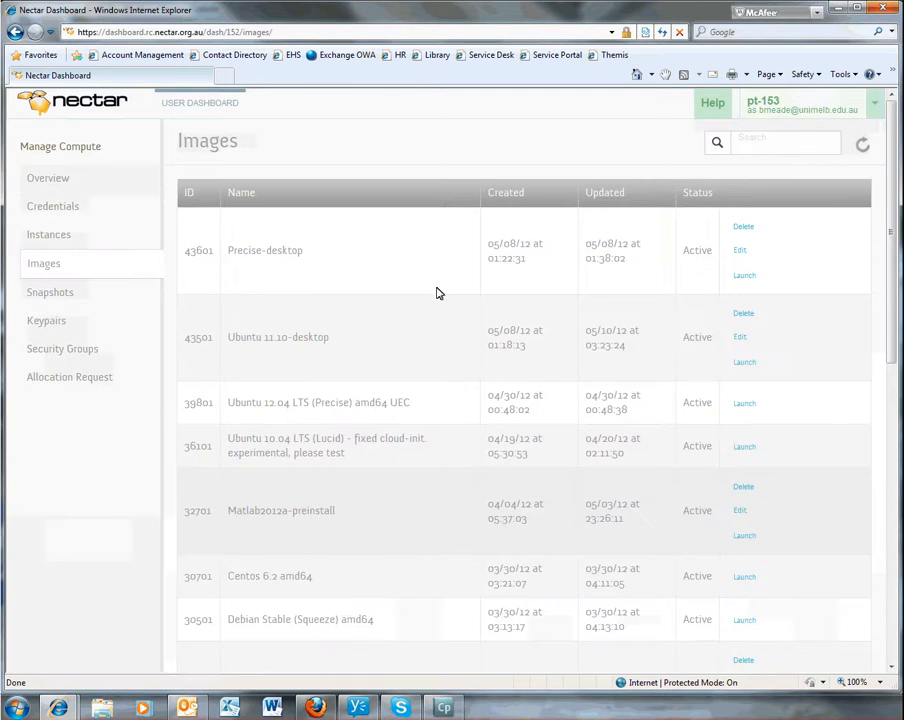
- Launch an instance from the Web2GO image and enter server name 'mynewweb'
scroll(790, 544, down, 4)
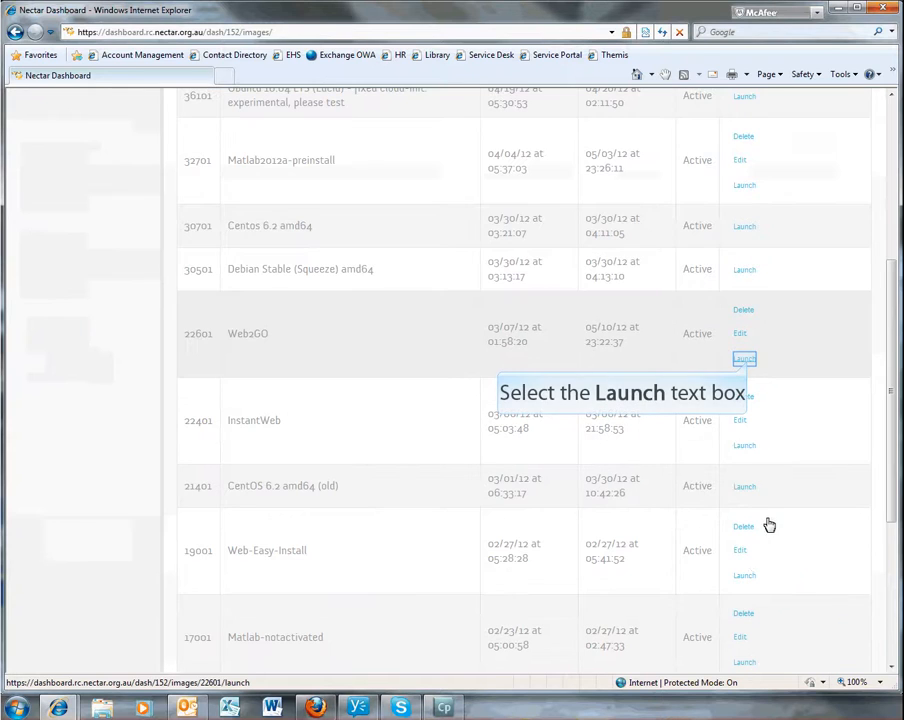
click(738, 358)
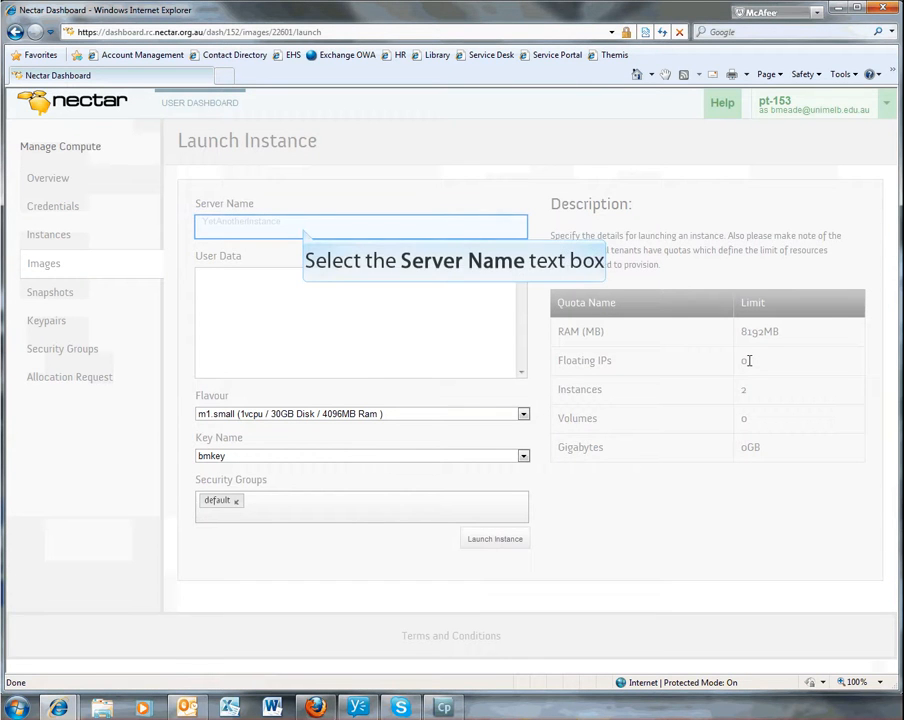
click(304, 228)
text(mynewv)
text(eb)
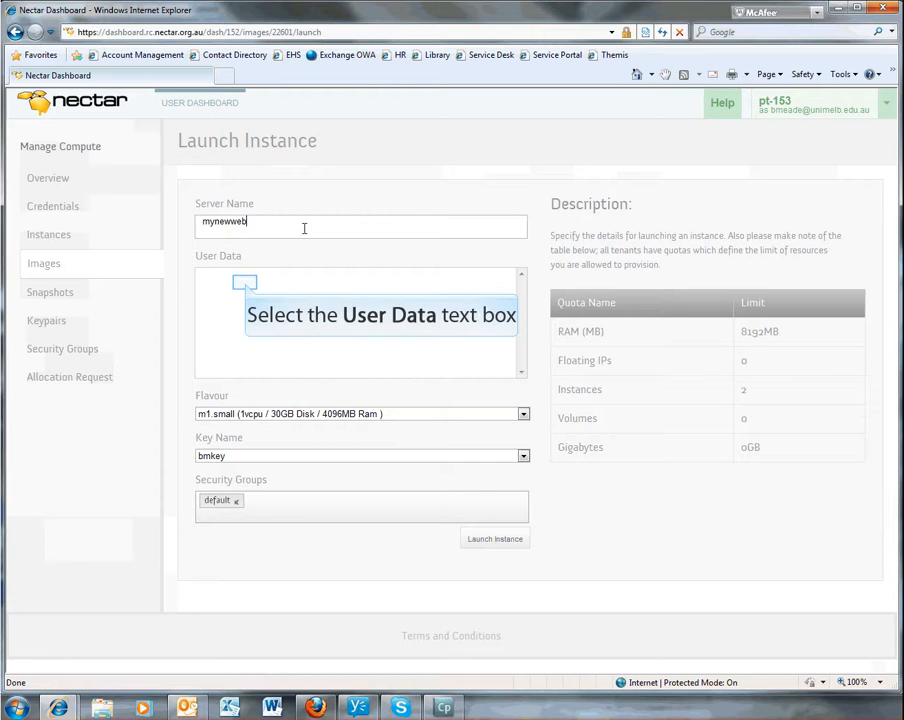
- Enter a username and a password on two lines in the User Data box
click(246, 283)
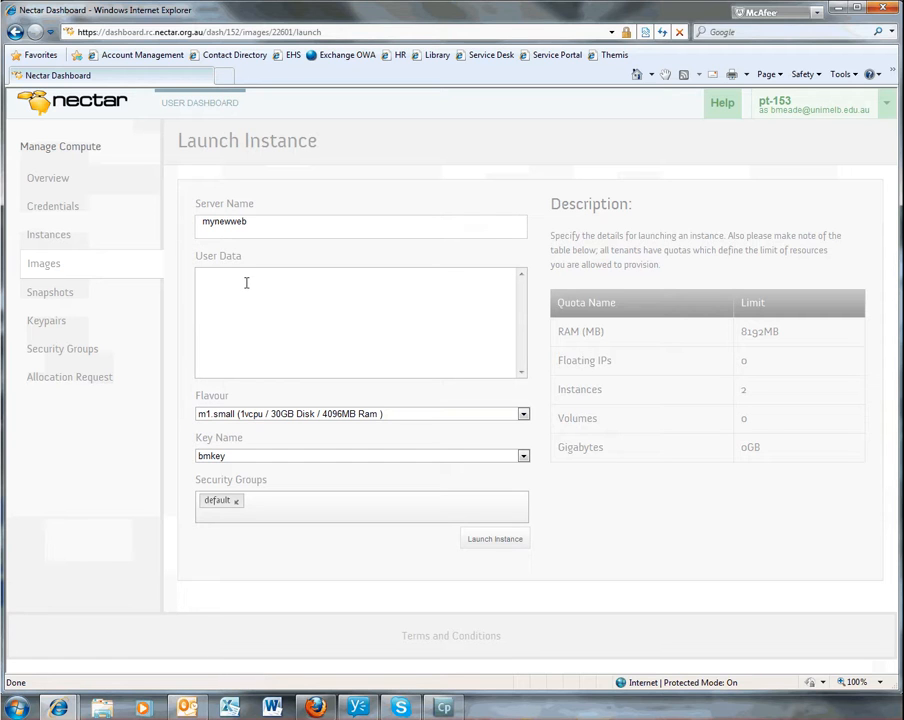
key(Return)
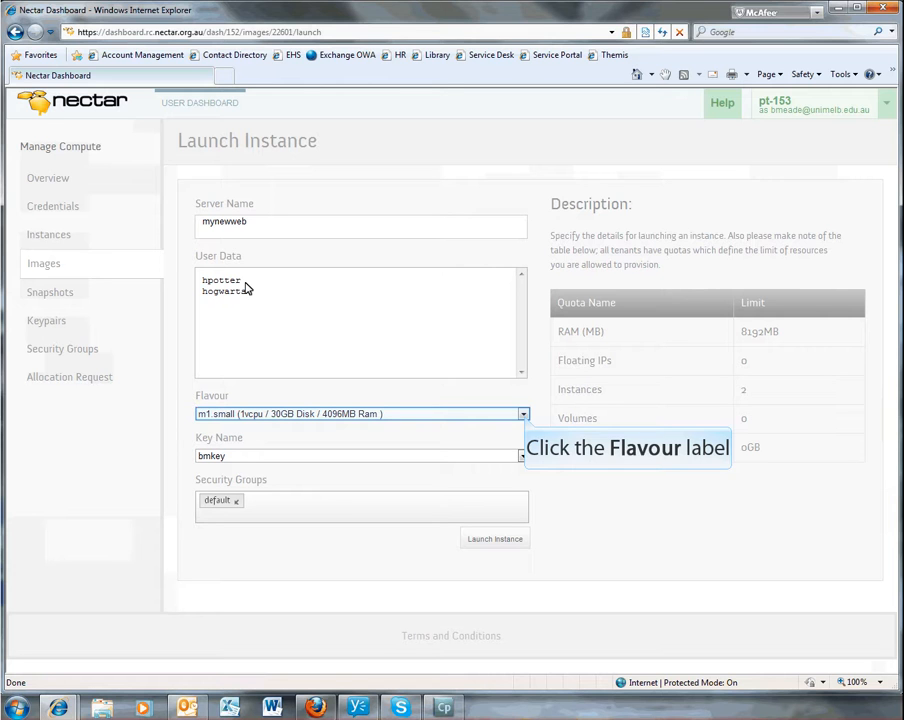
- Keep flavour m1.small, choose key pair mynewkey and remove the default security group
click(523, 415)
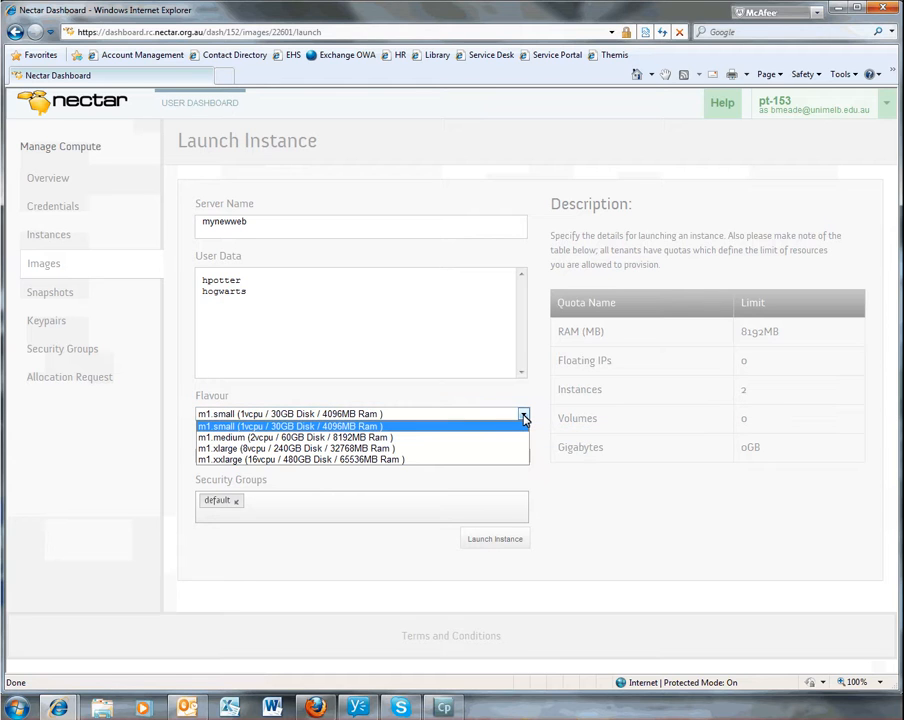
click(523, 418)
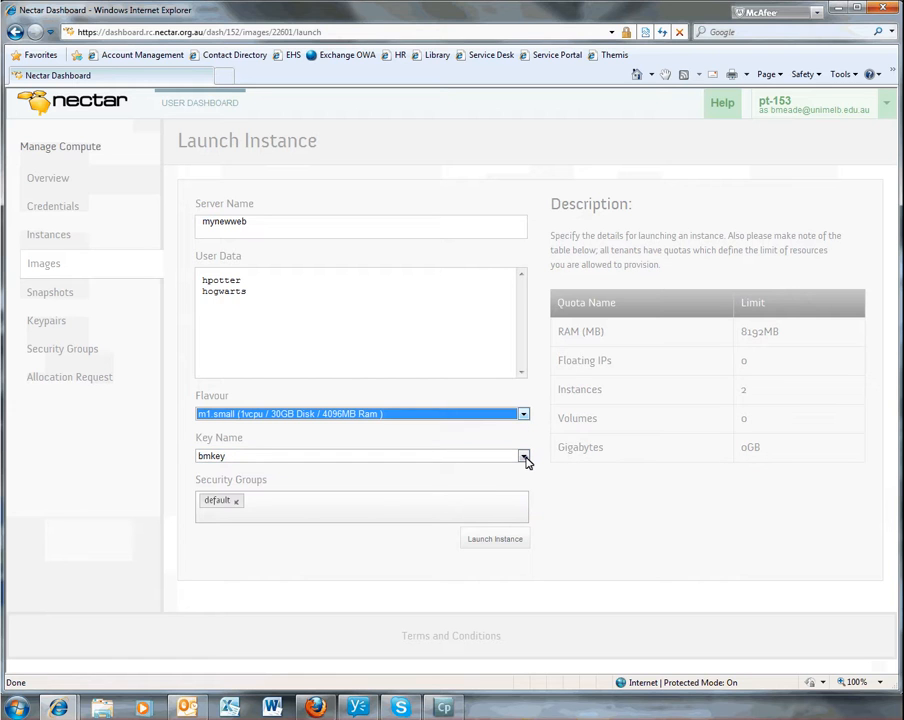
click(524, 458)
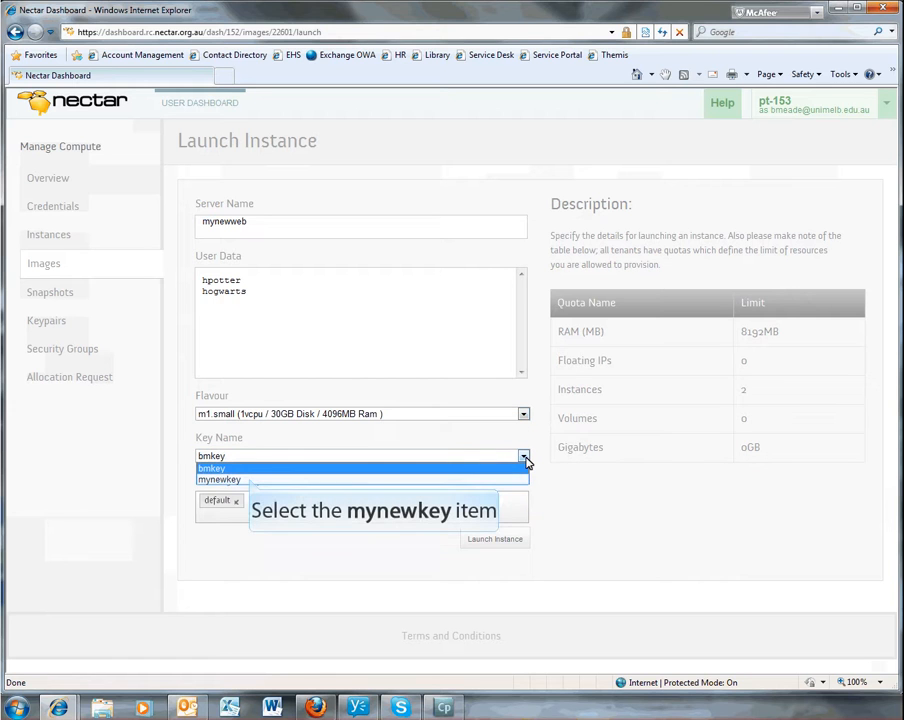
click(250, 479)
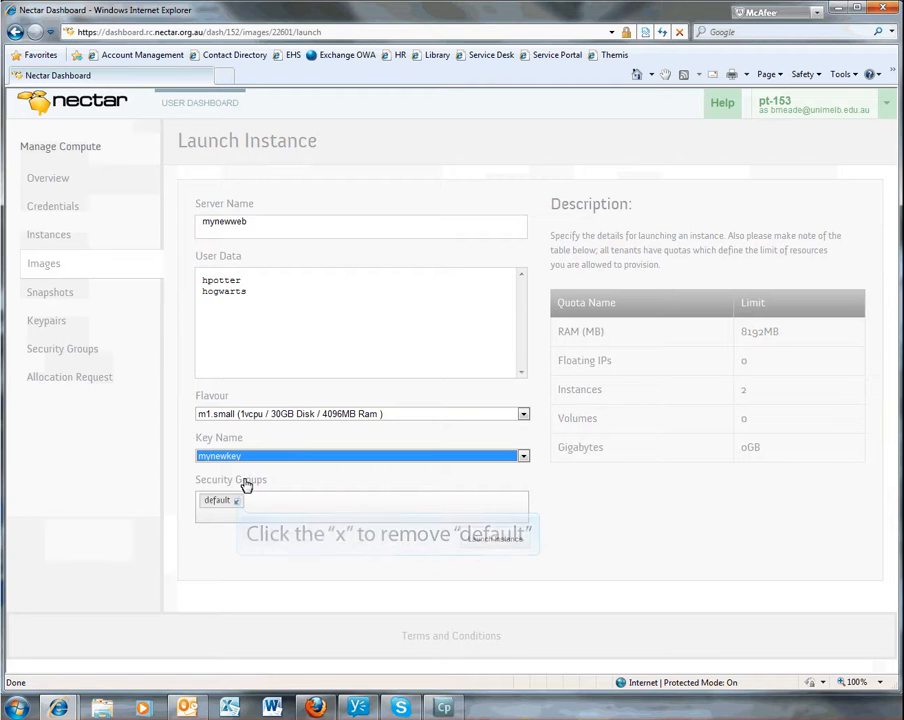
click(237, 502)
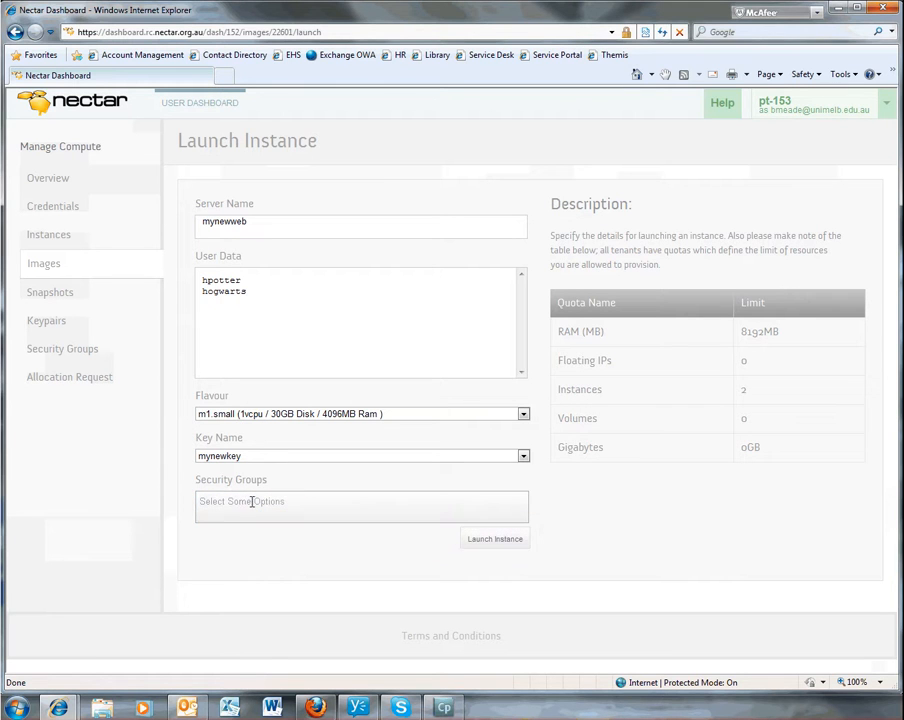
- Select BasicRules as the security group and launch the instance
click(252, 502)
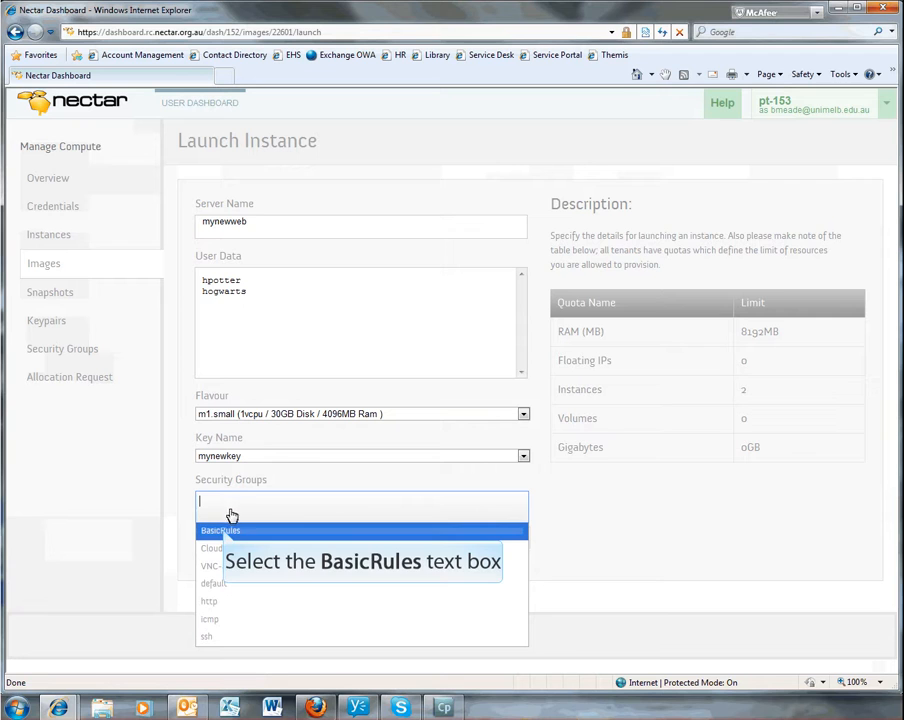
click(225, 529)
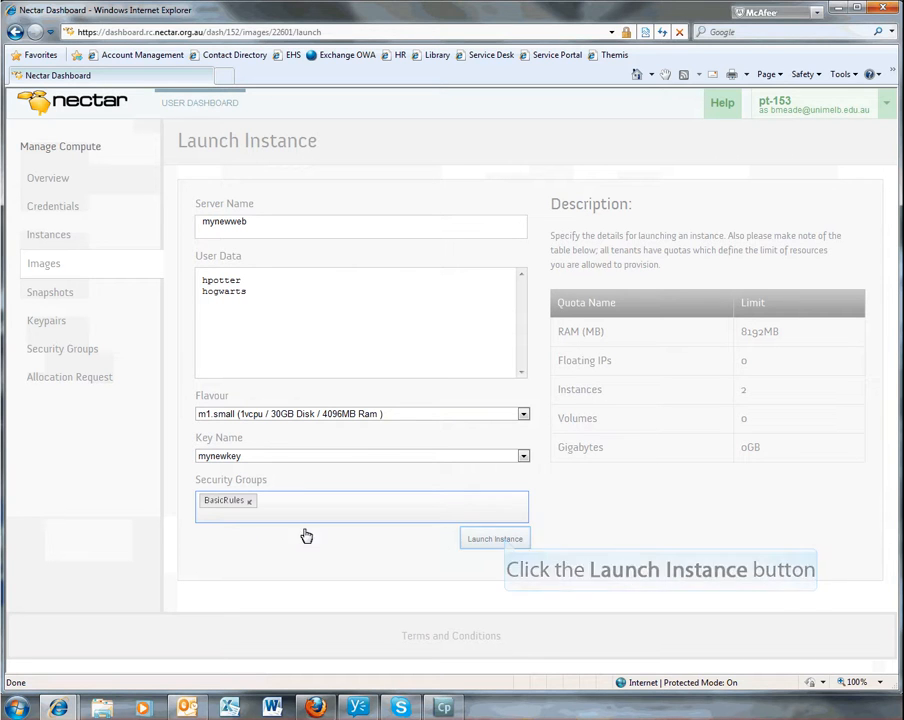
click(507, 541)
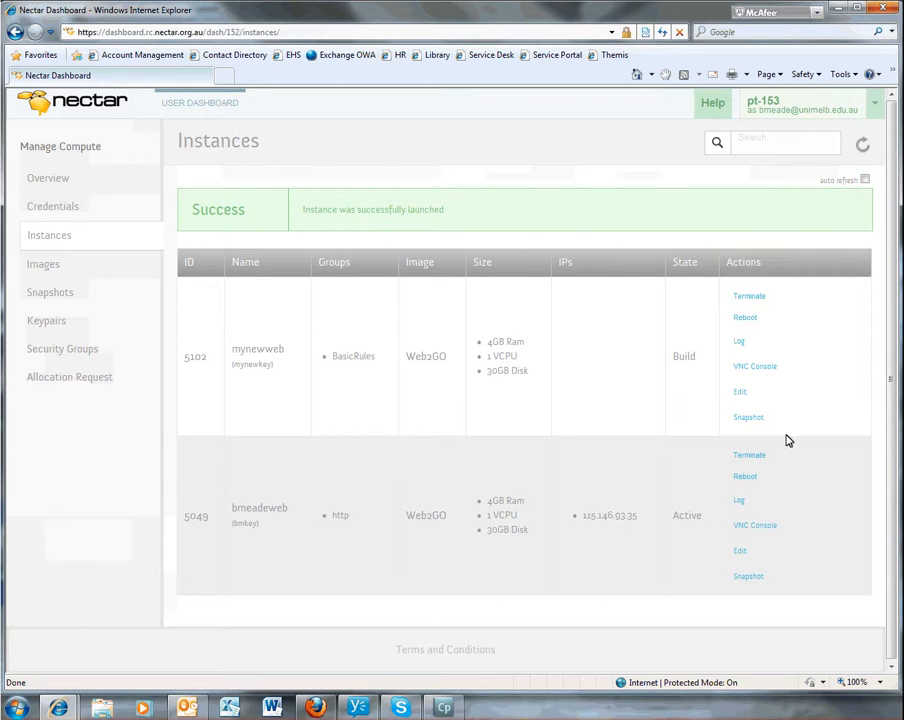
- Enable auto refresh, then copy mynewweb's IP address 115.146.93.109 once it is Active
click(865, 180)
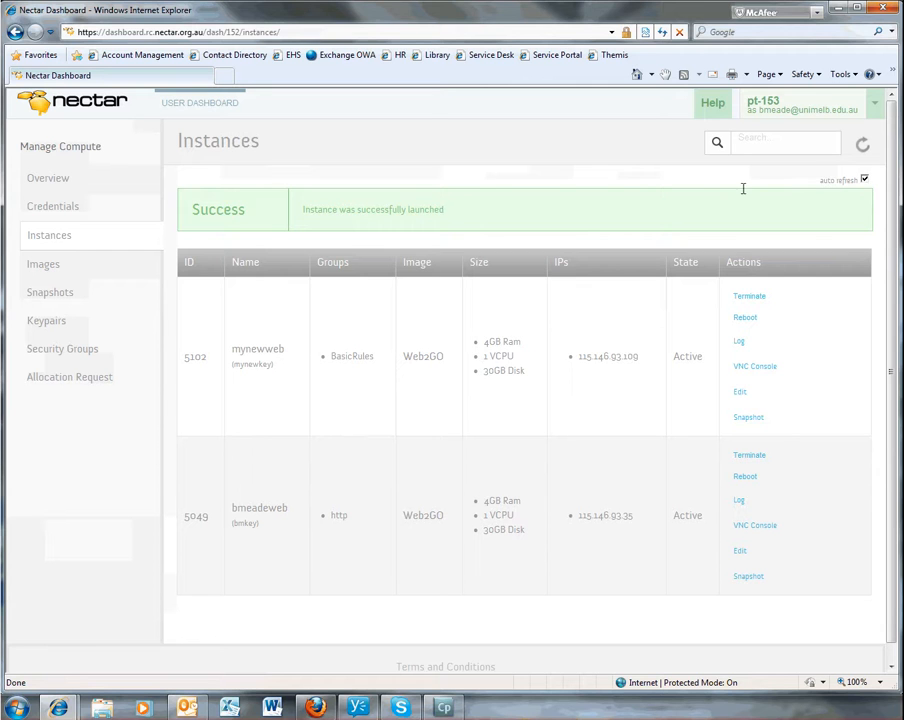
drag(580, 357, 631, 358)
key(ctrl+c)
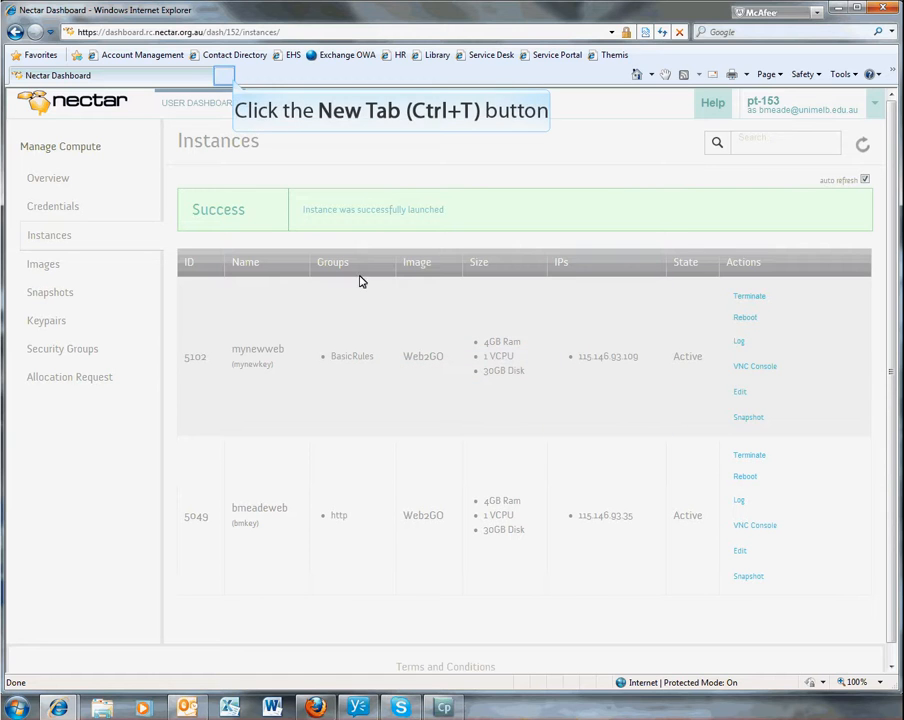
- In a new tab, paste 115.146.93.109, remove the stray leading dot, and load it
click(228, 75)
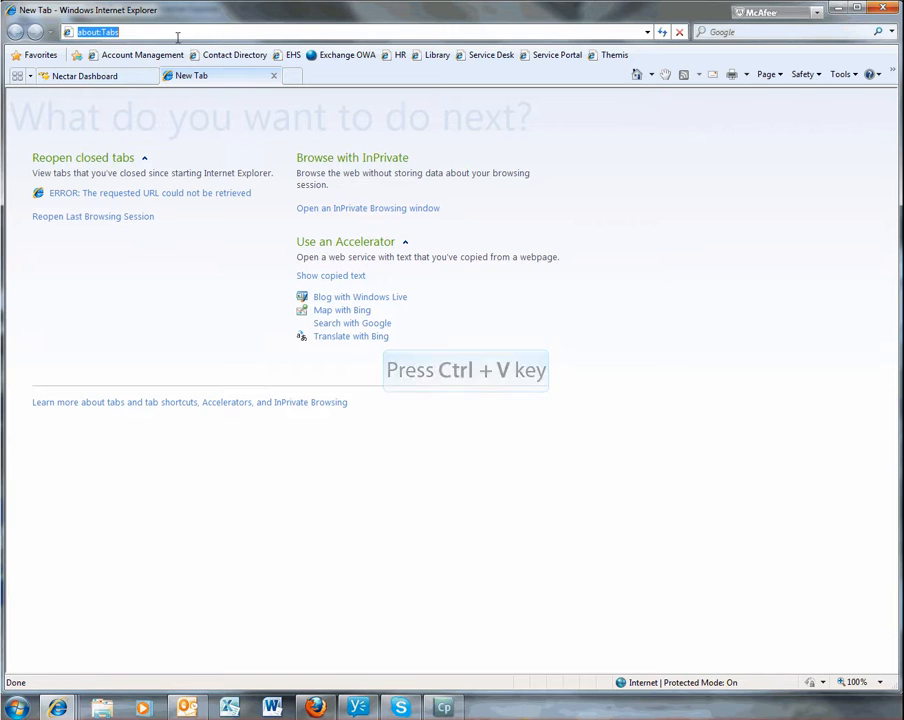
key(ctrl+v)
click(80, 32)
key(Delete)
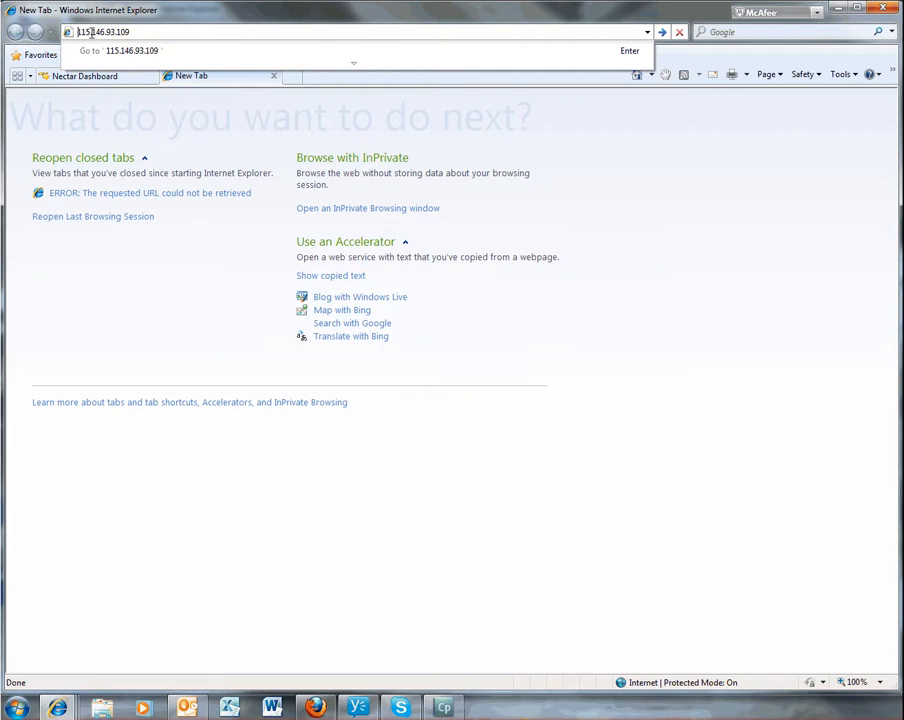
key(Return)
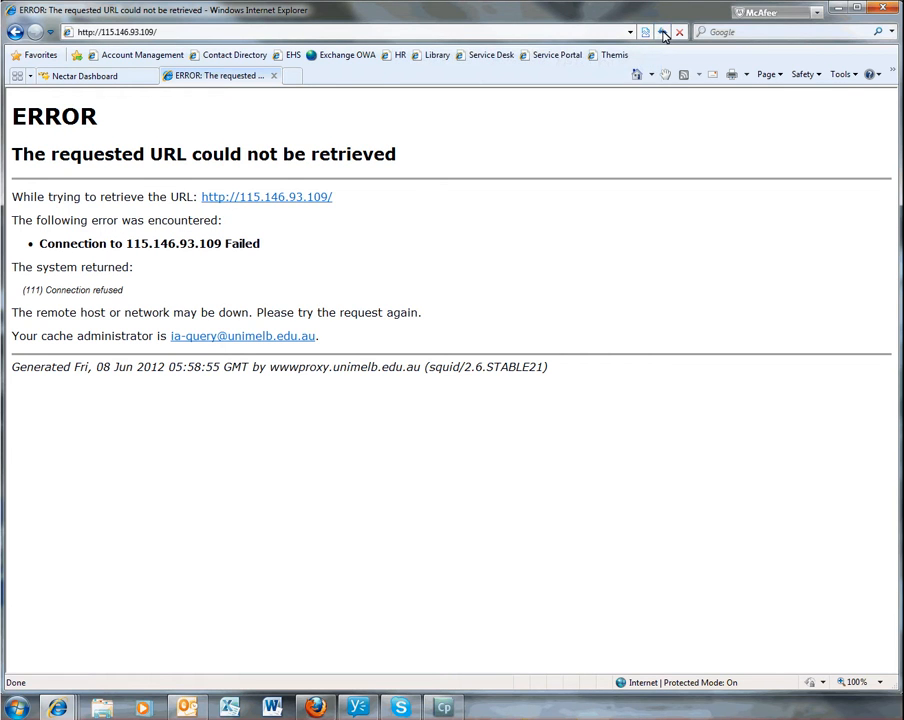
- Reload 115.146.93.109 until the Web2Go welcome page with its links appears
click(663, 32)
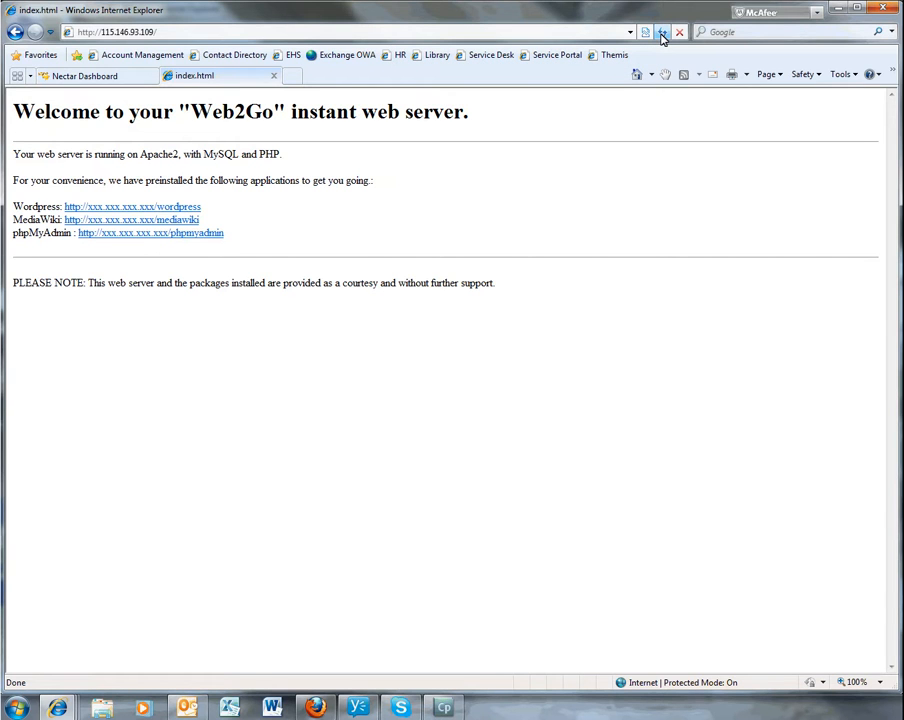
click(662, 34)
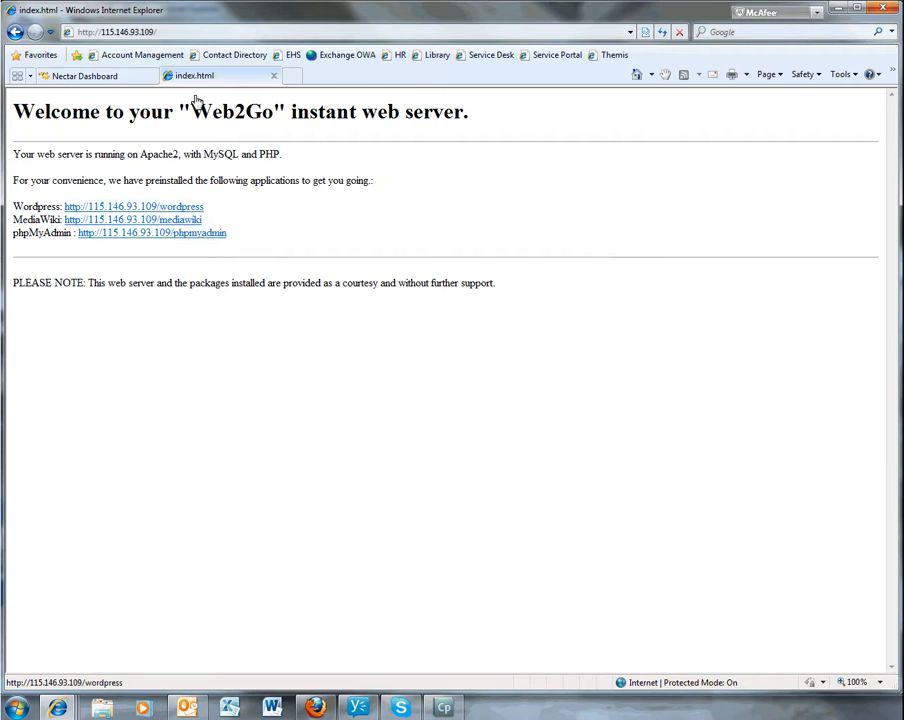
- Start the WordPress setup with site title MySite, username admin and a password
click(107, 207)
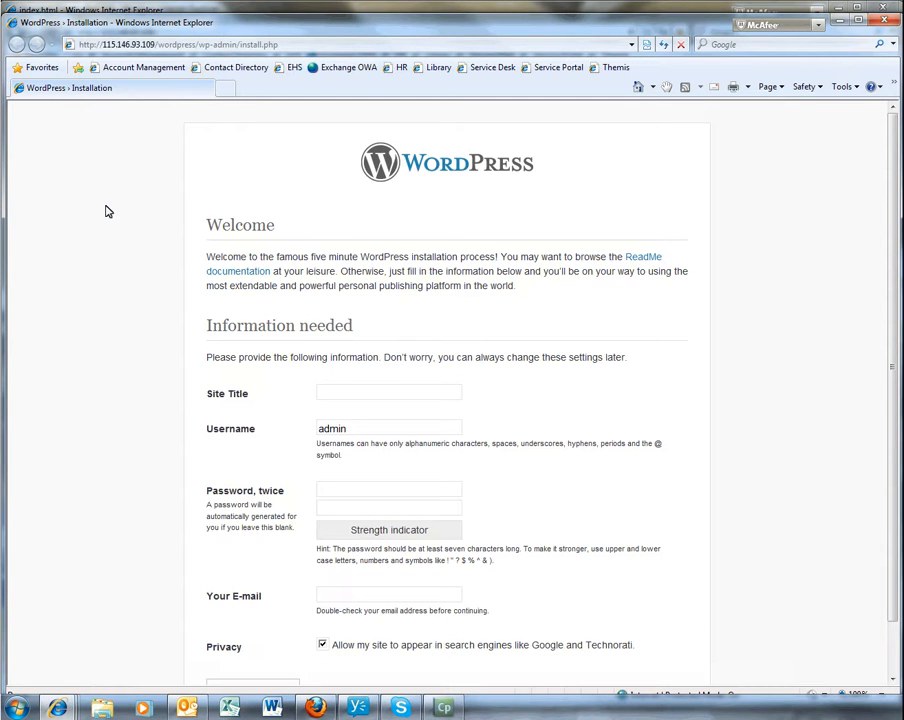
text(MySite)
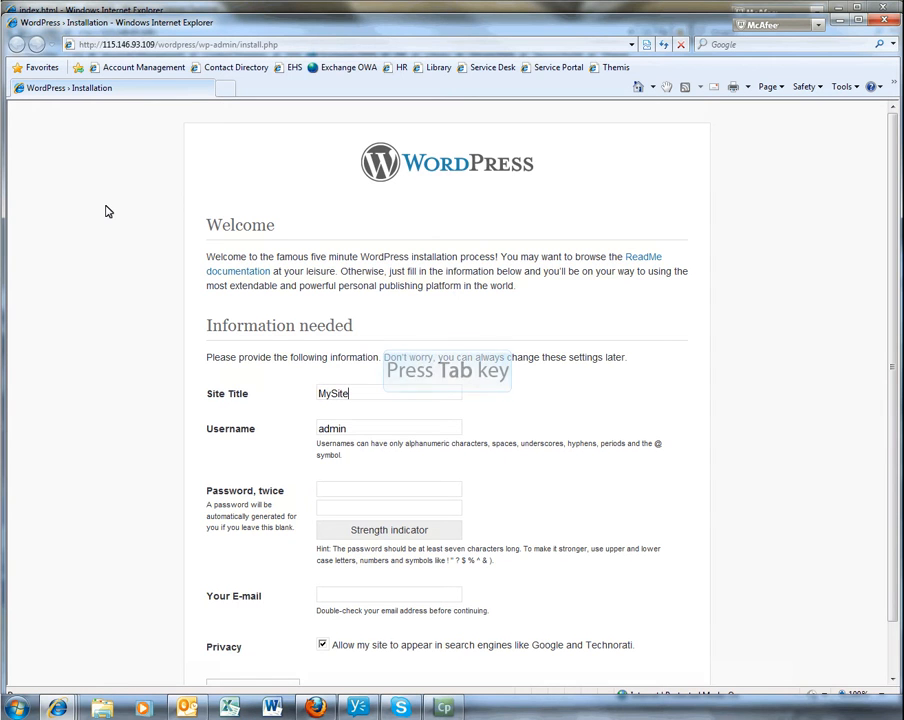
key(Tab)
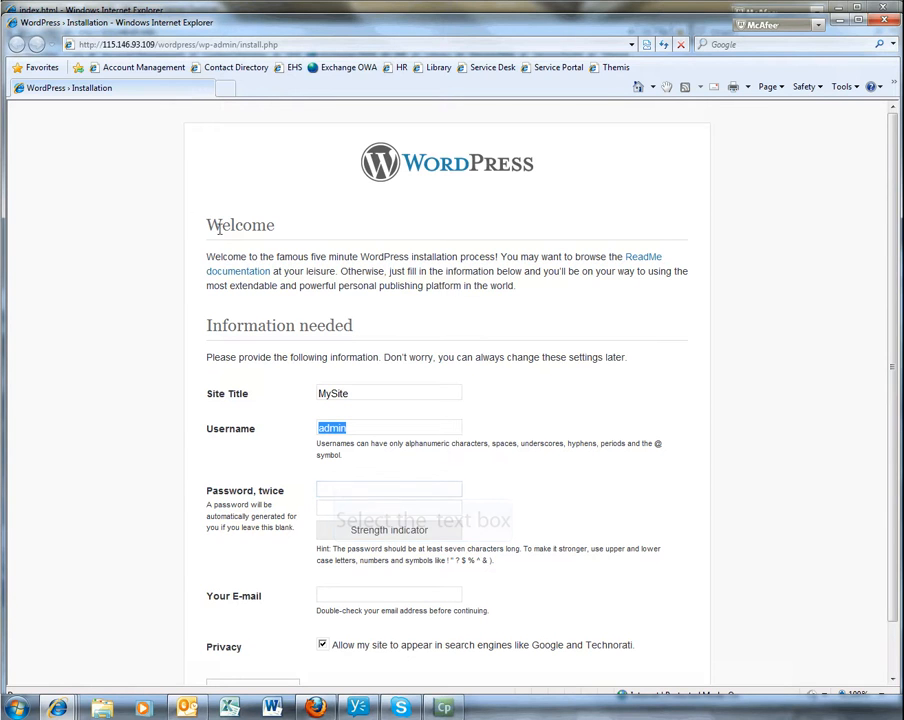
click(335, 488)
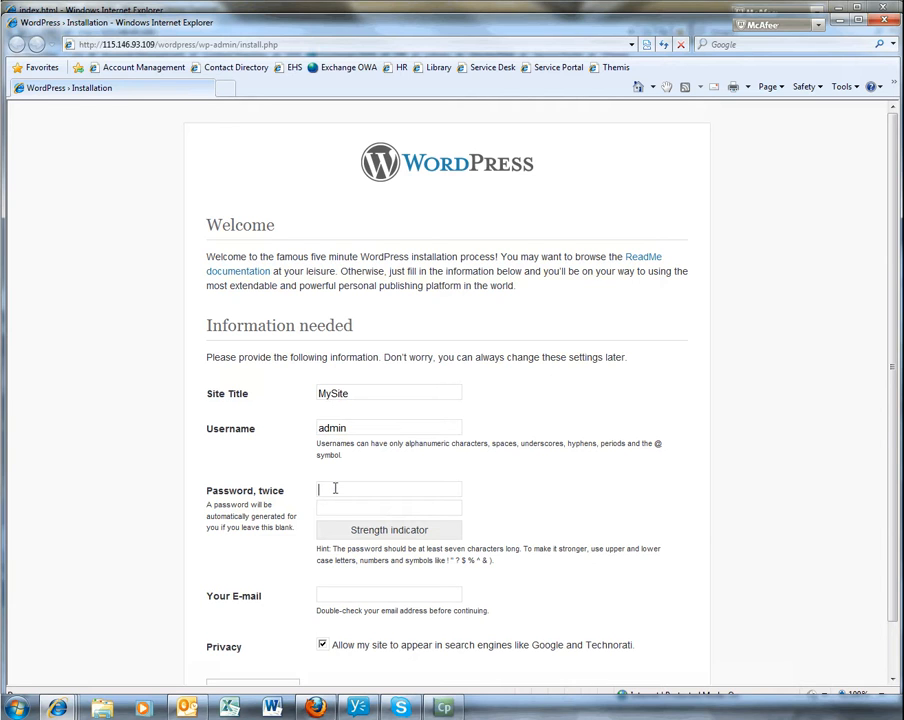
- Confirm the password, enter the contact e-mail address, and install WordPress
key(Tab)
key(Tab)
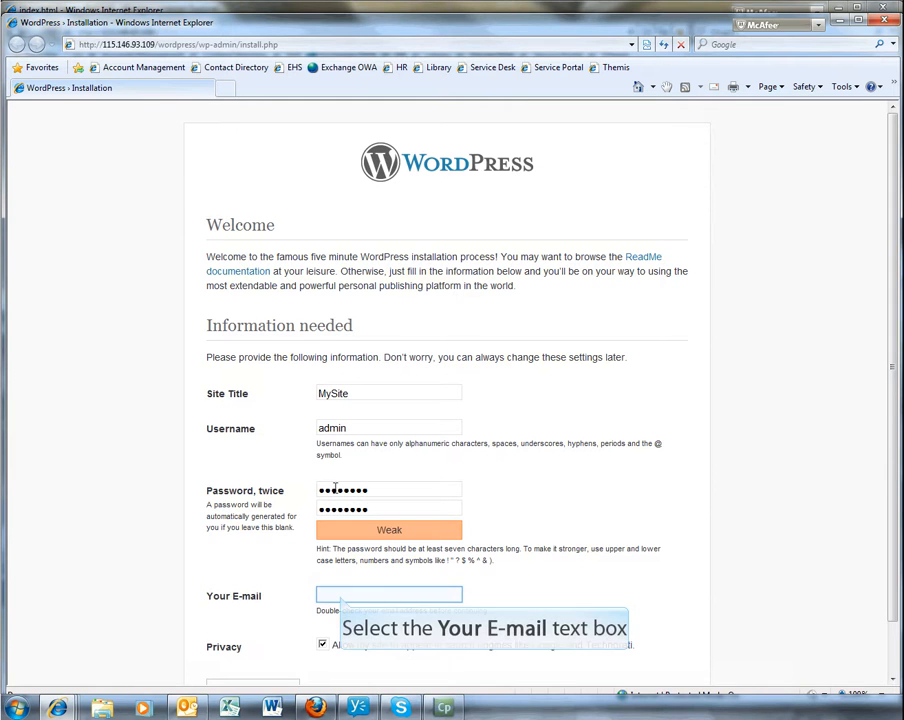
click(338, 590)
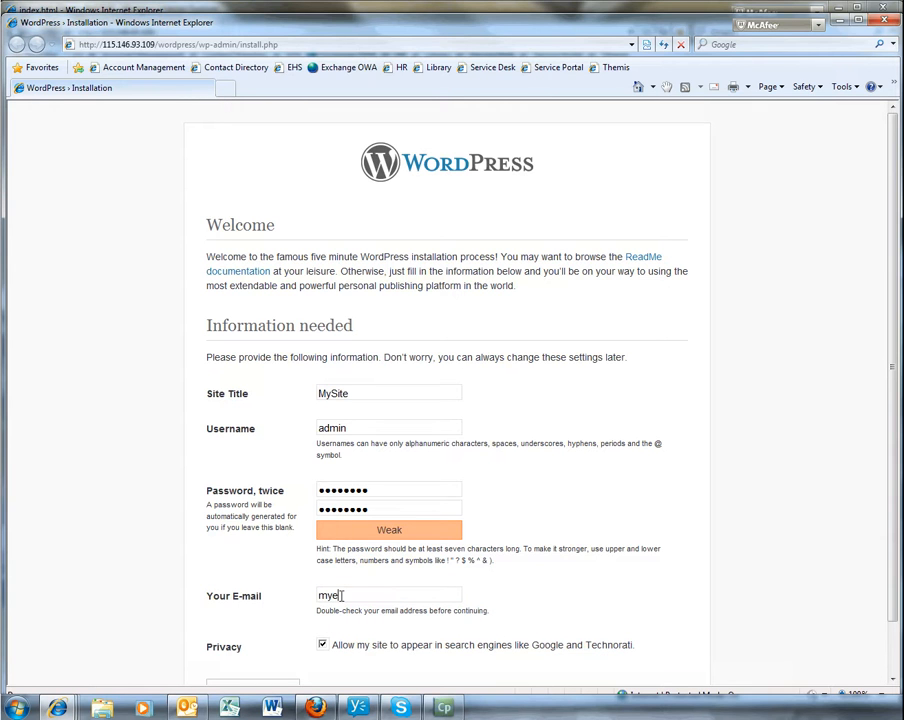
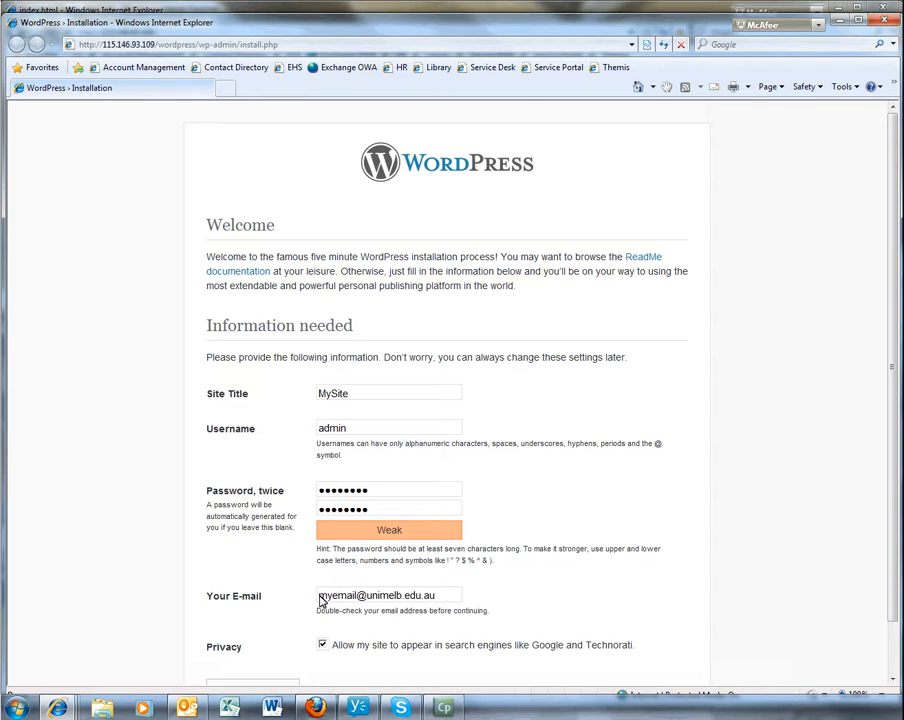
scroll(253, 624, down, 1)
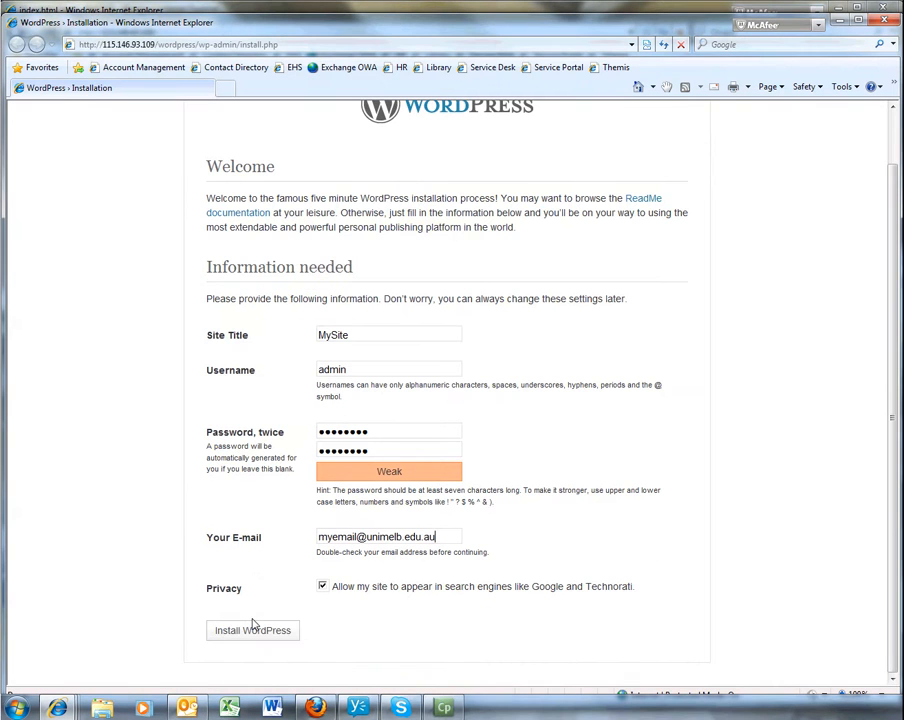
click(258, 628)
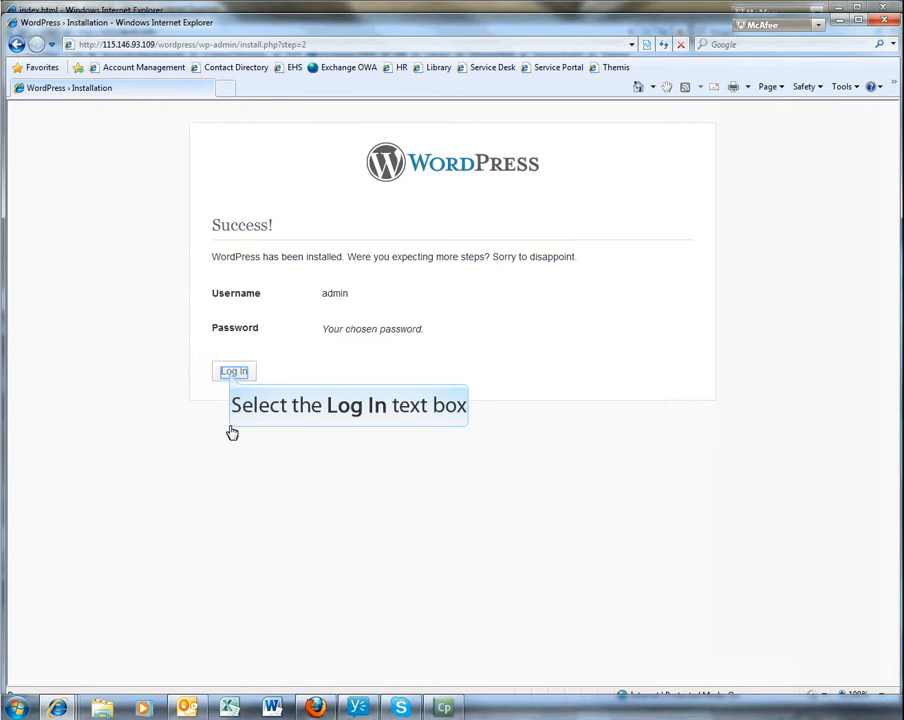
- Log in to WordPress as admin with the account password, then open the MediaWiki site
click(233, 371)
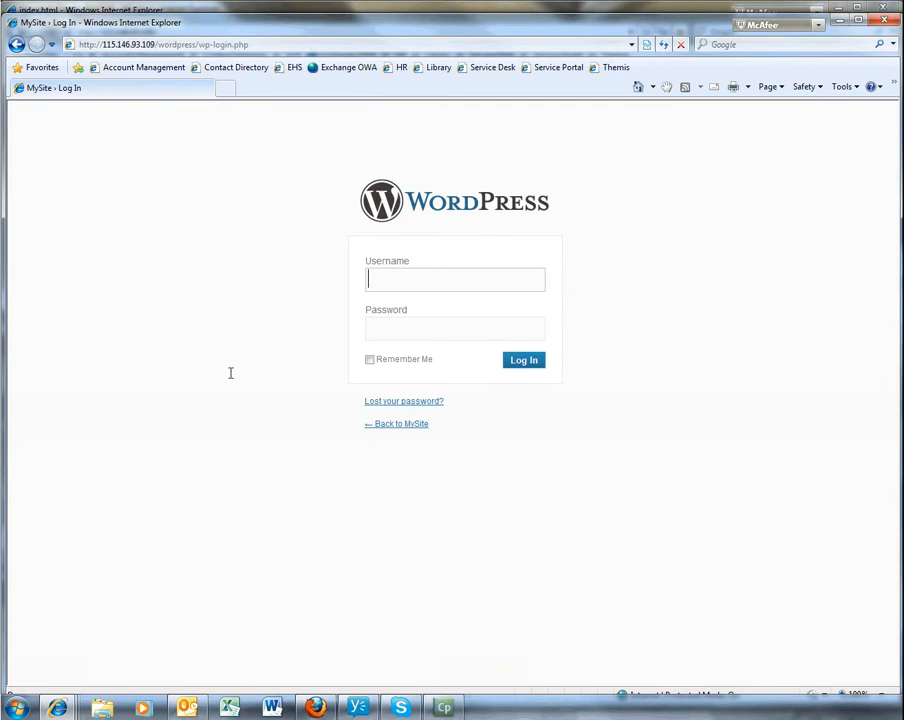
text(admin)
key(Tab)
text(password)
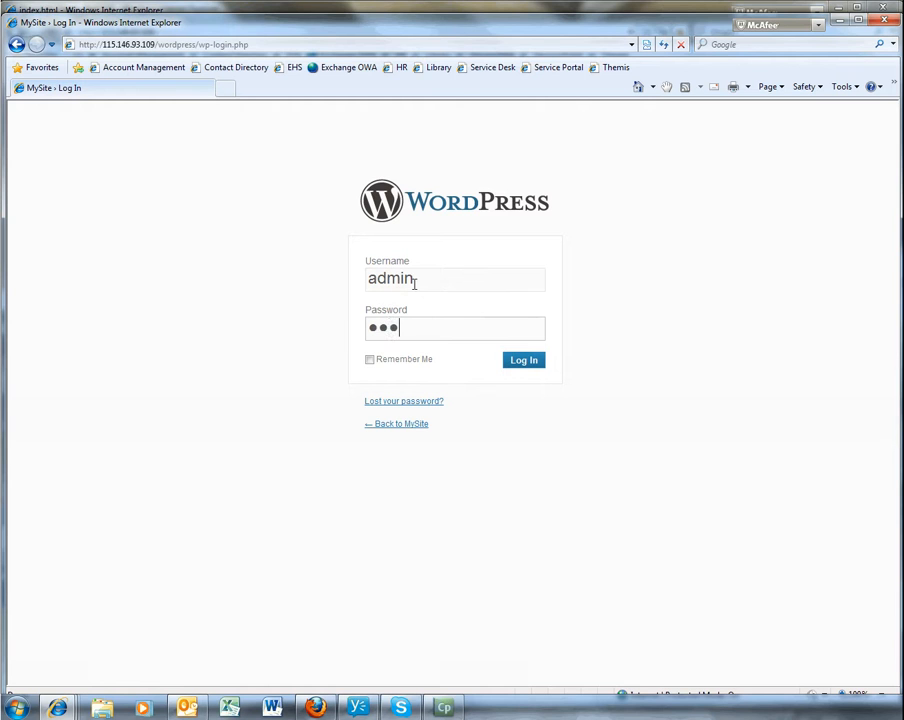
click(526, 360)
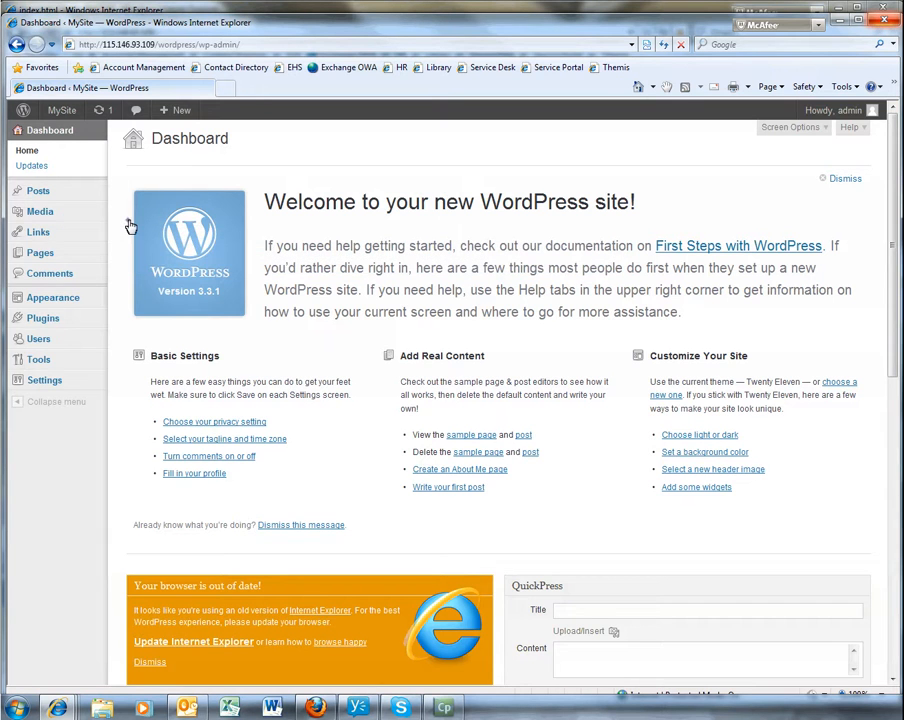
click(130, 226)
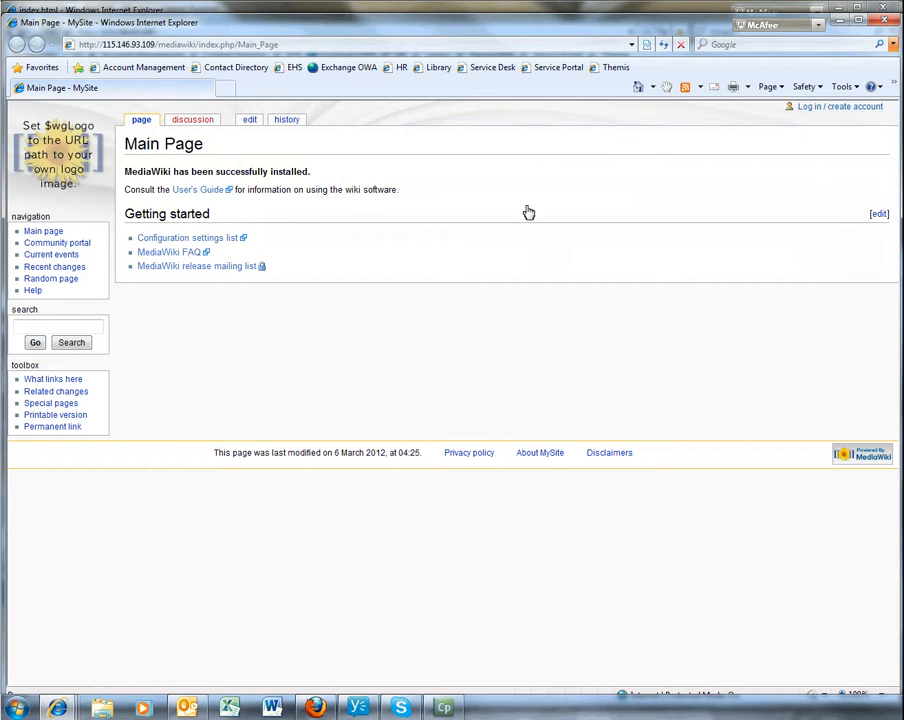
- Log in to the MySite wiki with username 'admin' and the account password
click(810, 108)
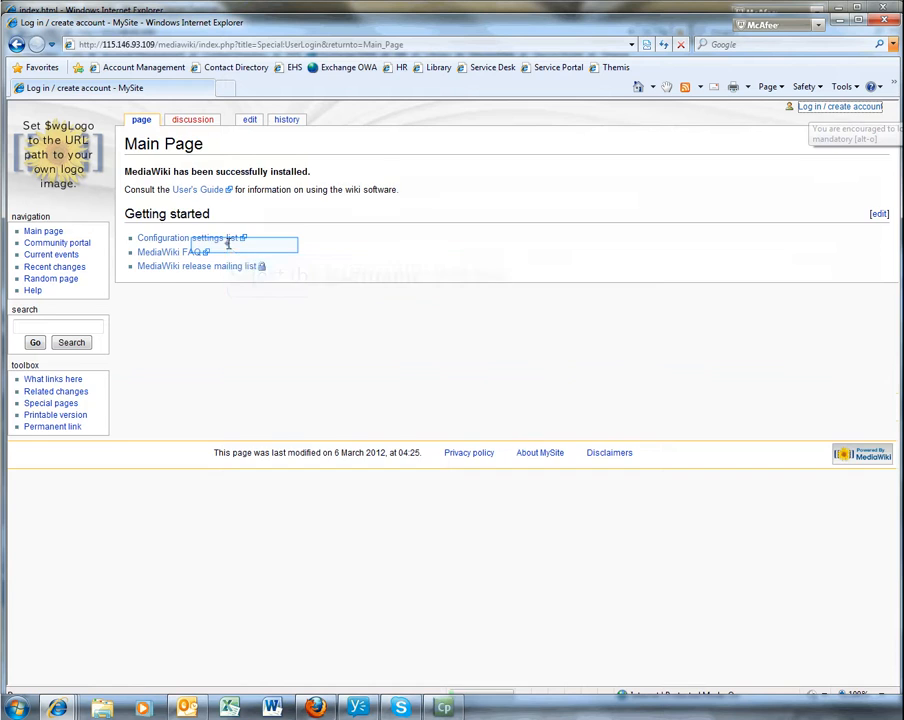
text(admin)
key(Tab)
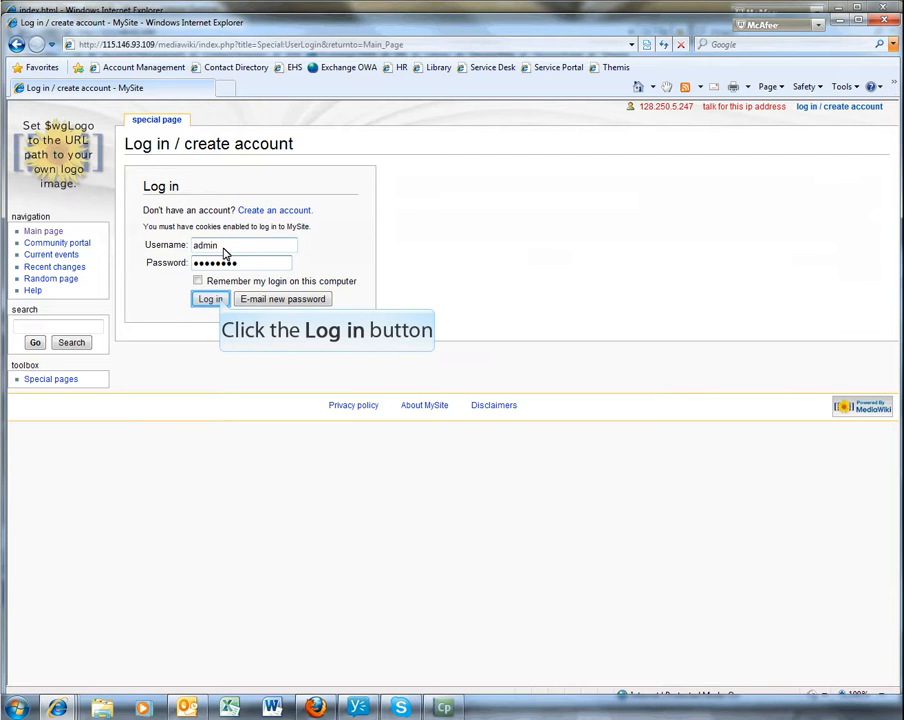
click(211, 298)
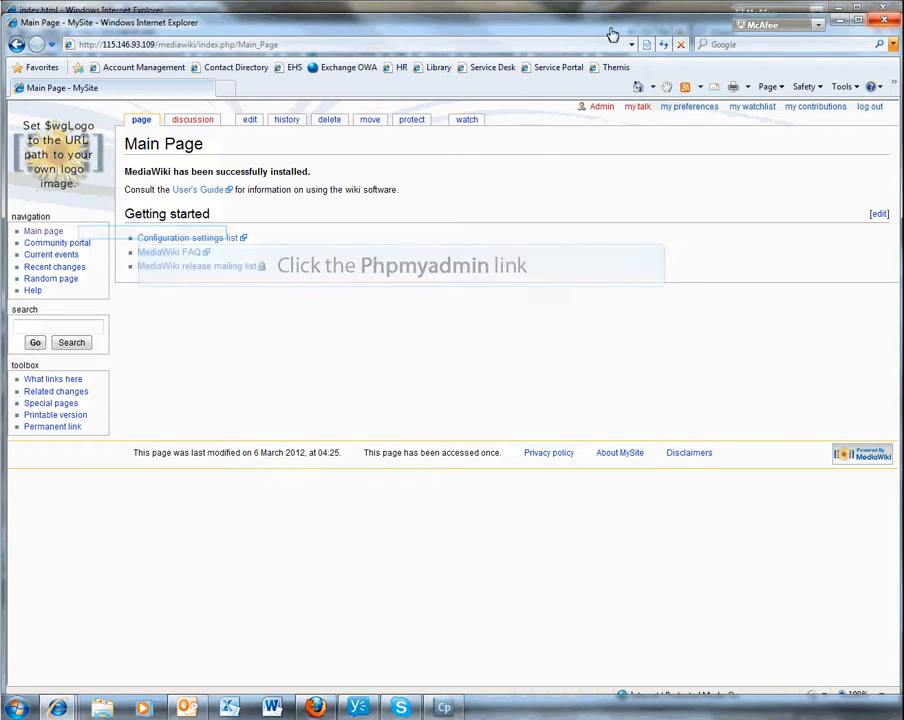
- Sign in to phpMyAdmin as 'root' with the root password
click(140, 238)
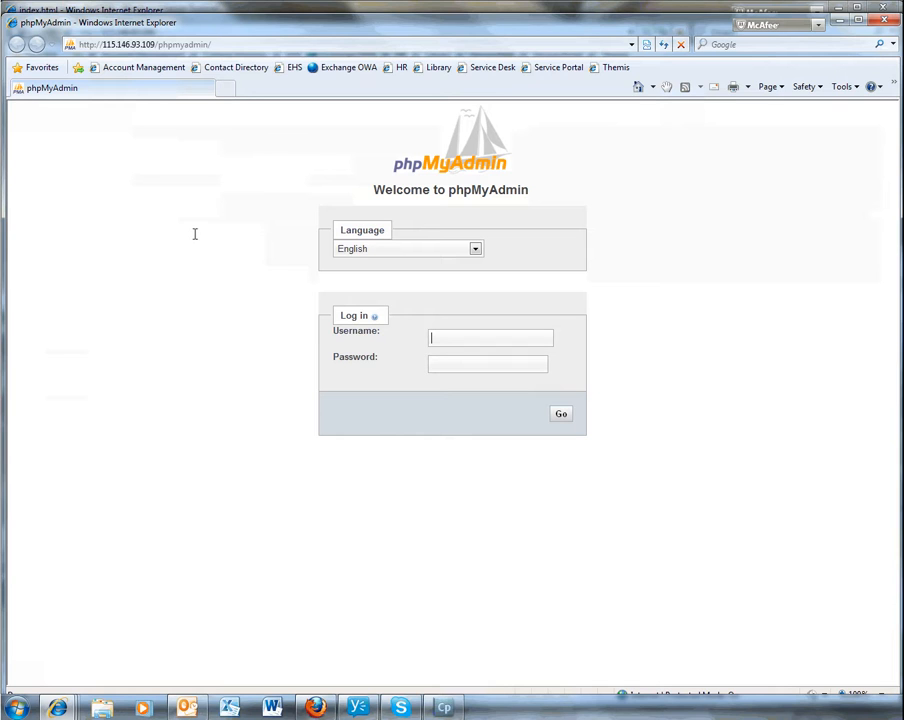
text(root)
key(Tab)
text(********)
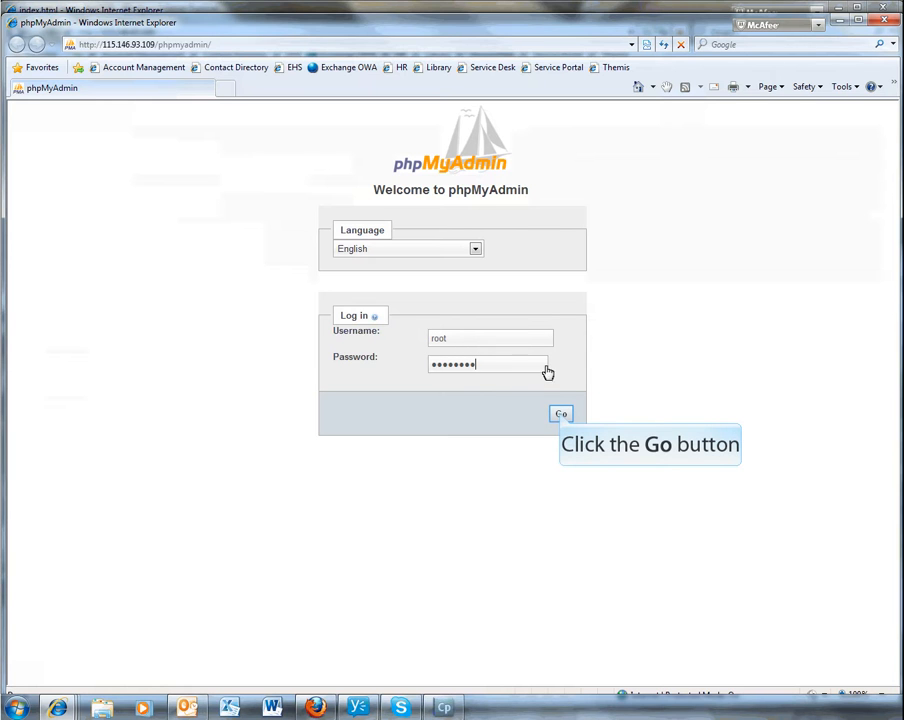
click(561, 415)
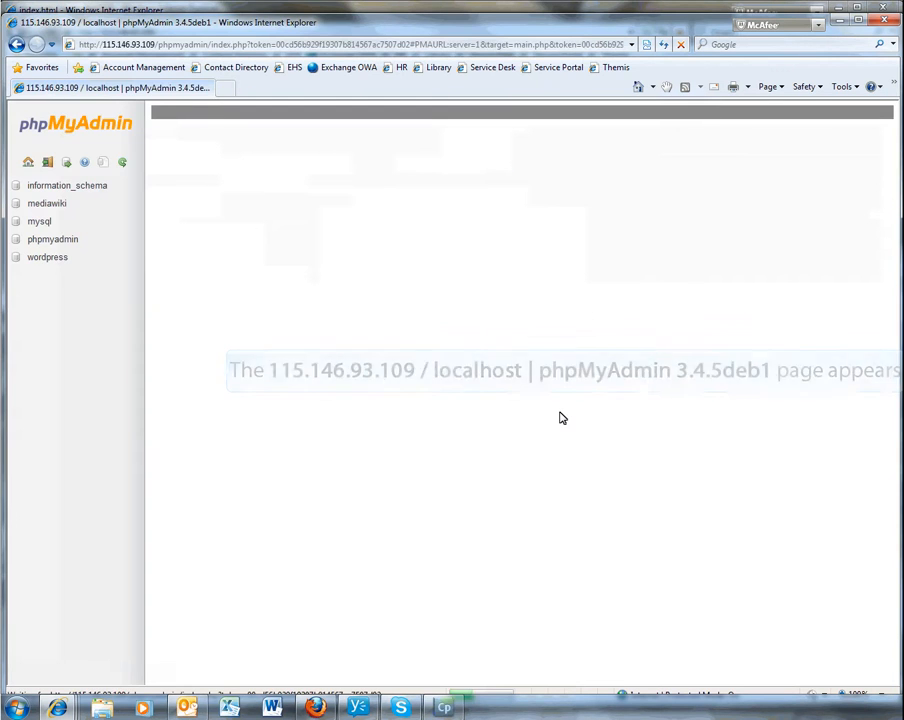